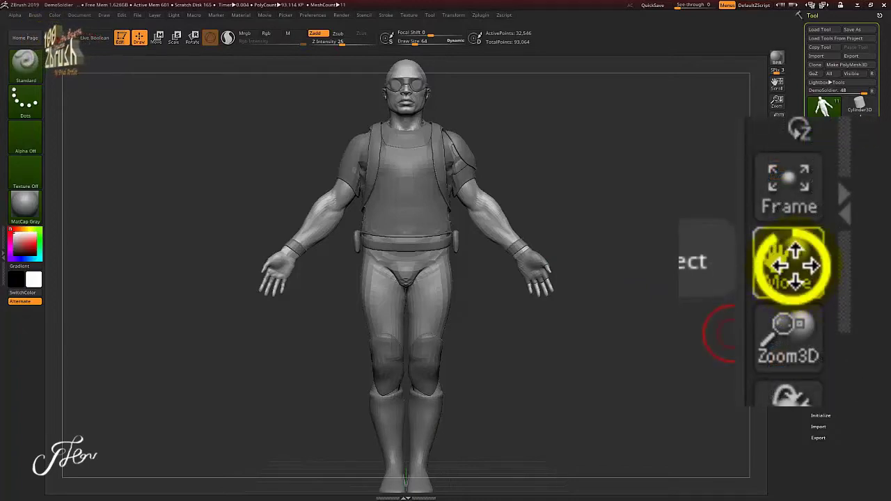
- Use the Move shelf button to slide the DemoSoldier to the canvas's left, keeping it fully visible head to feet
mouse_move(794, 265)
left_mouse_down()
mouse_move(709, 289)
mouse_move(869, 313)
mouse_move(789, 238)
mouse_move(668, 260)
mouse_move(686, 278)
mouse_move(817, 268)
mouse_move(696, 255)
mouse_move(706, 252)
mouse_move(855, 272)
mouse_move(668, 268)
mouse_move(776, 255)
mouse_move(837, 335)
mouse_move(875, 258)
mouse_move(686, 292)
mouse_move(766, 314)
mouse_move(686, 305)
mouse_move(784, 268)
mouse_move(845, 299)
mouse_move(613, 300)
mouse_move(870, 314)
mouse_move(787, 342)
mouse_move(786, 189)
mouse_move(852, 285)
mouse_move(716, 253)
mouse_move(875, 259)
mouse_move(816, 252)
mouse_move(687, 275)
mouse_move(726, 242)
mouse_move(720, 174)
left_mouse_up()
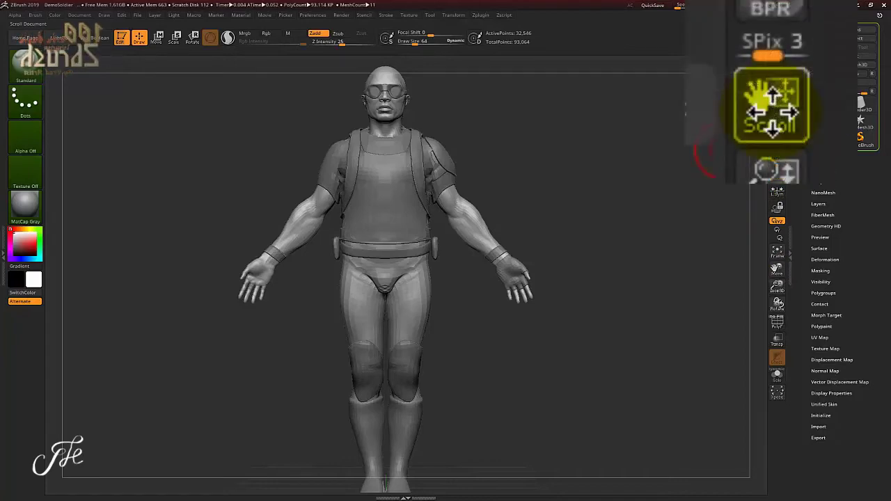
mouse_move(701, 130)
left_mouse_down()
mouse_move(619, 125)
mouse_move(650, 130)
mouse_move(648, 146)
mouse_move(666, 135)
mouse_move(692, 149)
mouse_move(701, 126)
left_mouse_up()
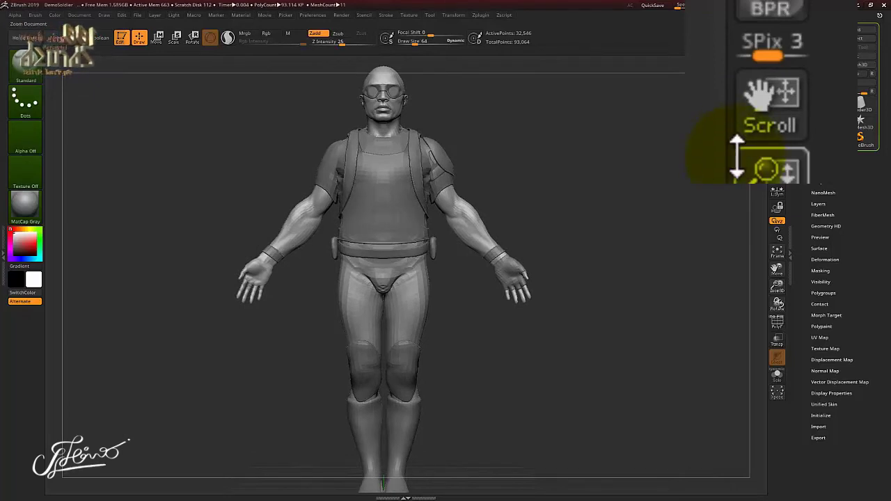
mouse_move(771, 105)
left_mouse_down()
mouse_move(643, 160)
mouse_move(614, 147)
mouse_move(553, 155)
mouse_move(372, 285)
mouse_move(413, 302)
mouse_move(426, 335)
mouse_move(508, 229)
mouse_move(448, 261)
mouse_move(457, 259)
left_mouse_up()
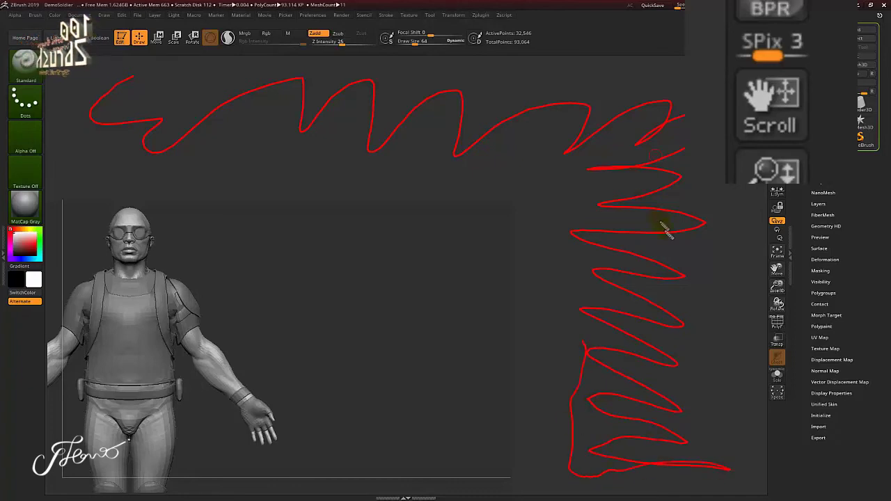
key("Escape")
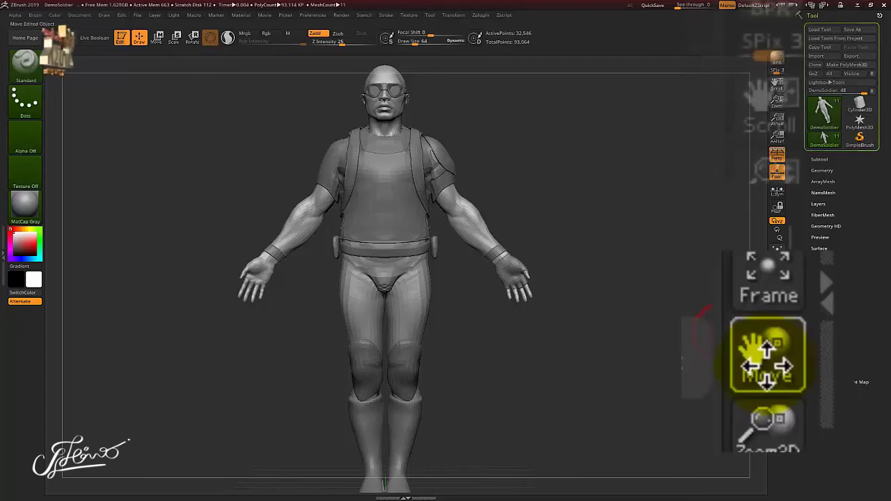
left_click_drag(701, 327, 678, 265)
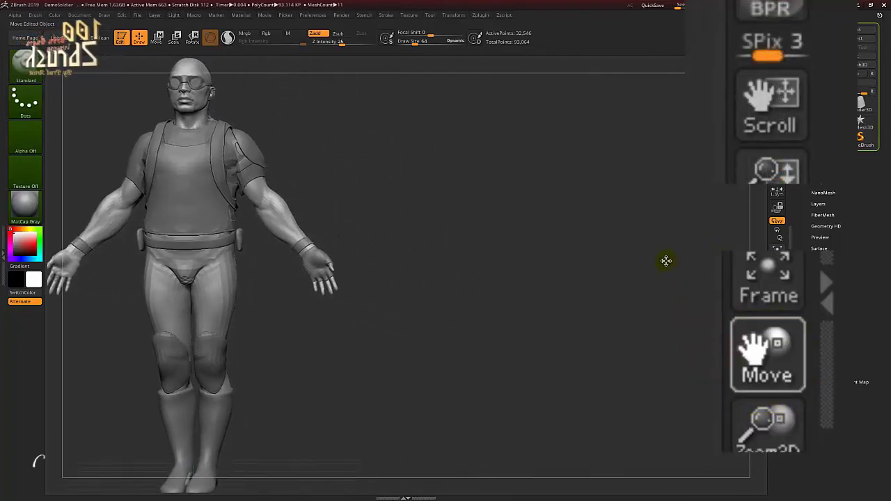
left_click_drag(678, 266, 664, 258)
mouse_move(449, 122)
left_mouse_down()
mouse_move(481, 190)
mouse_move(480, 296)
left_mouse_up()
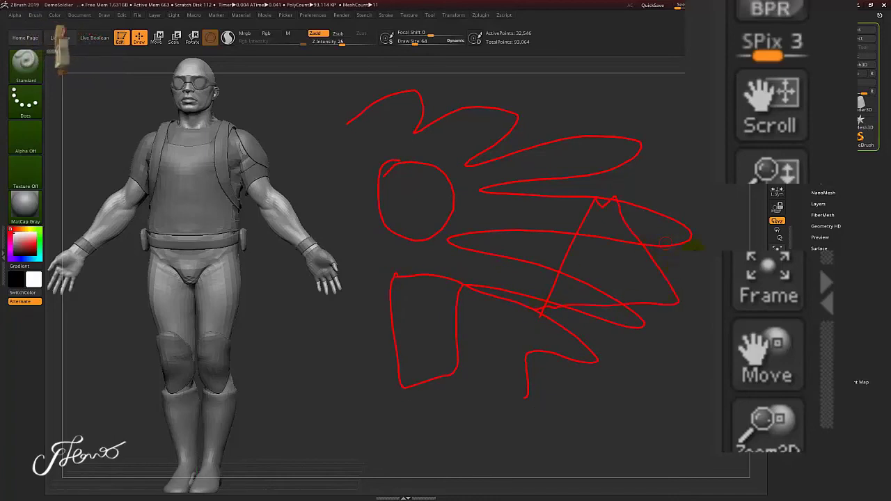
key("Escape")
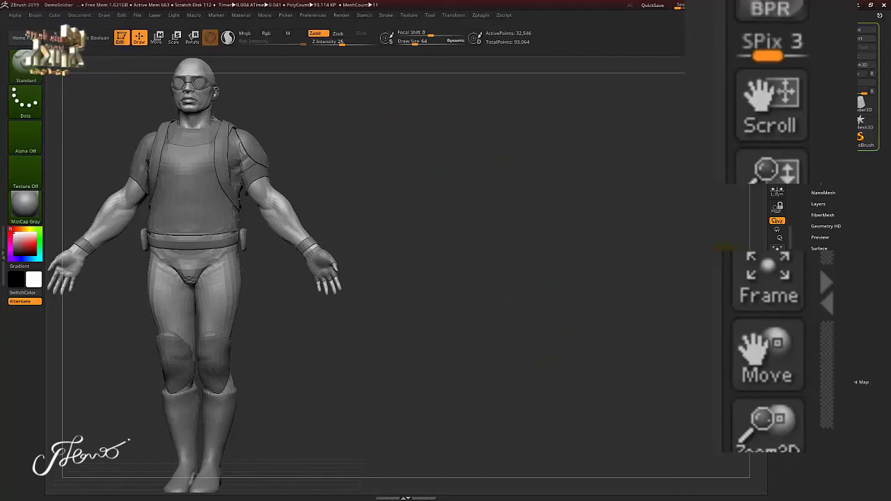